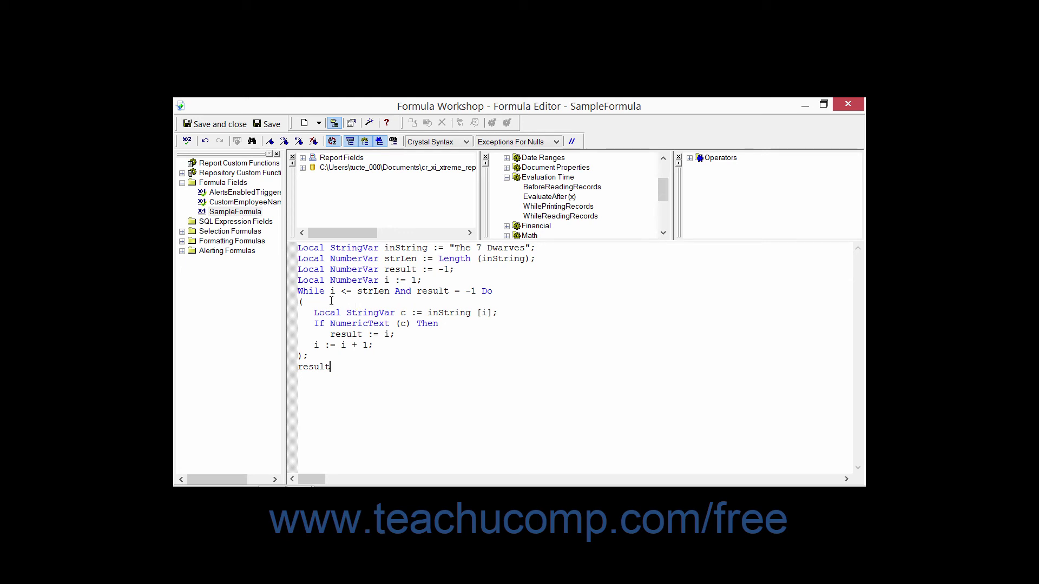
mouse_move(325, 290)
mouse_down()
mouse_move(298, 291)
mouse_move(365, 296)
mouse_up()
drag(365, 297, 476, 292)
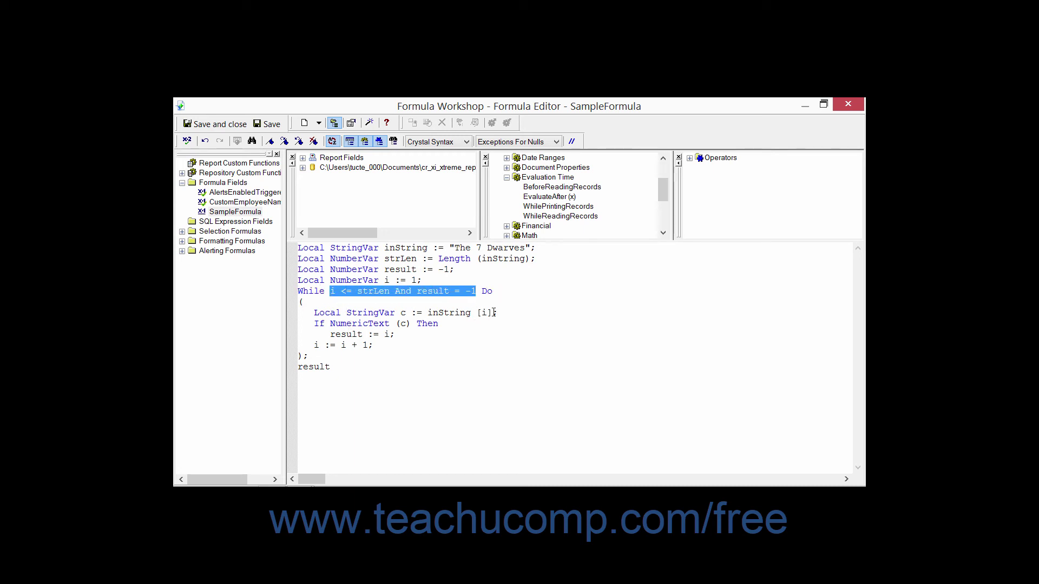
double_click(485, 291)
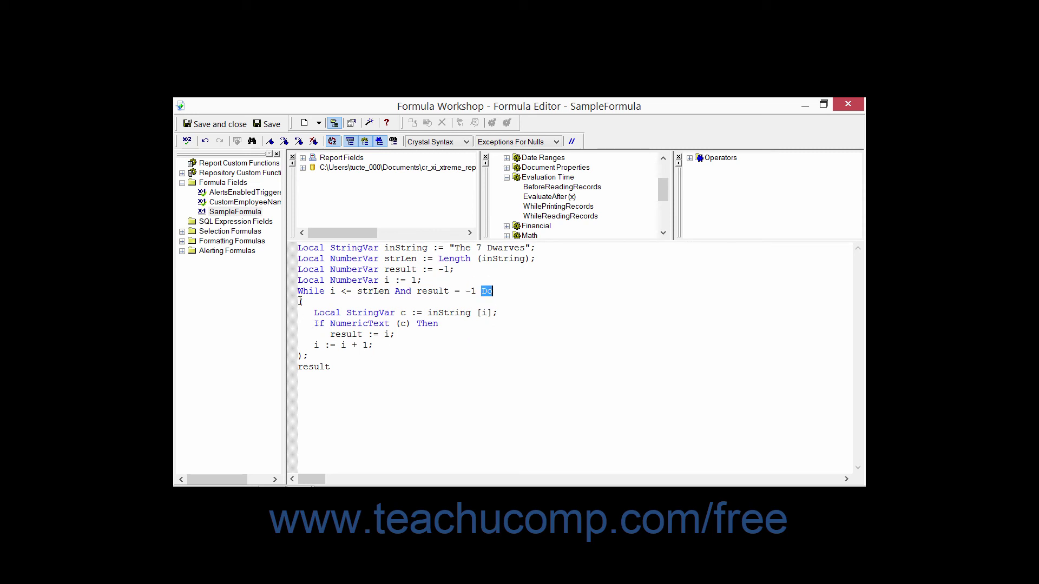
drag(299, 302, 315, 355)
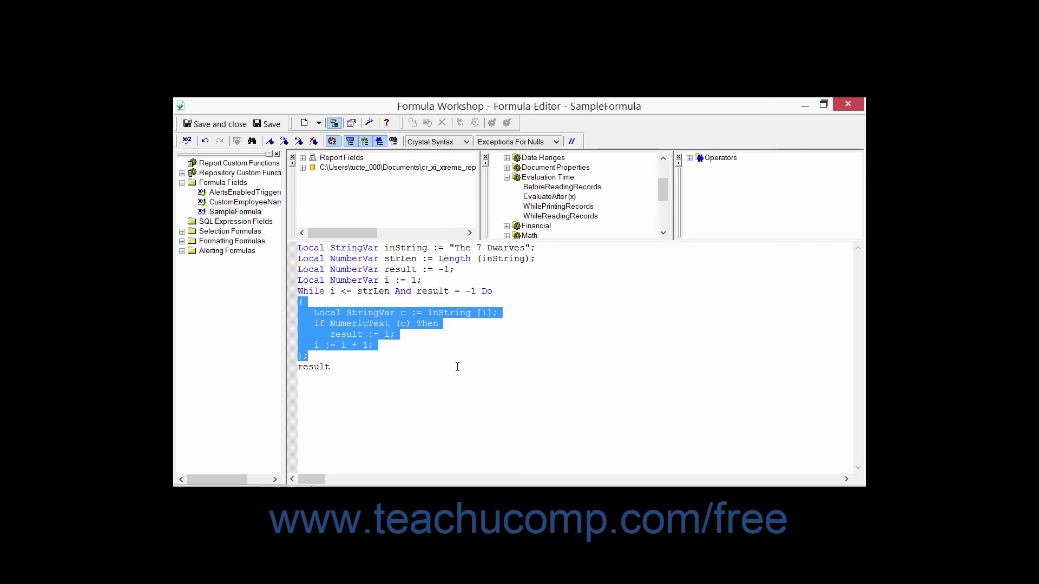